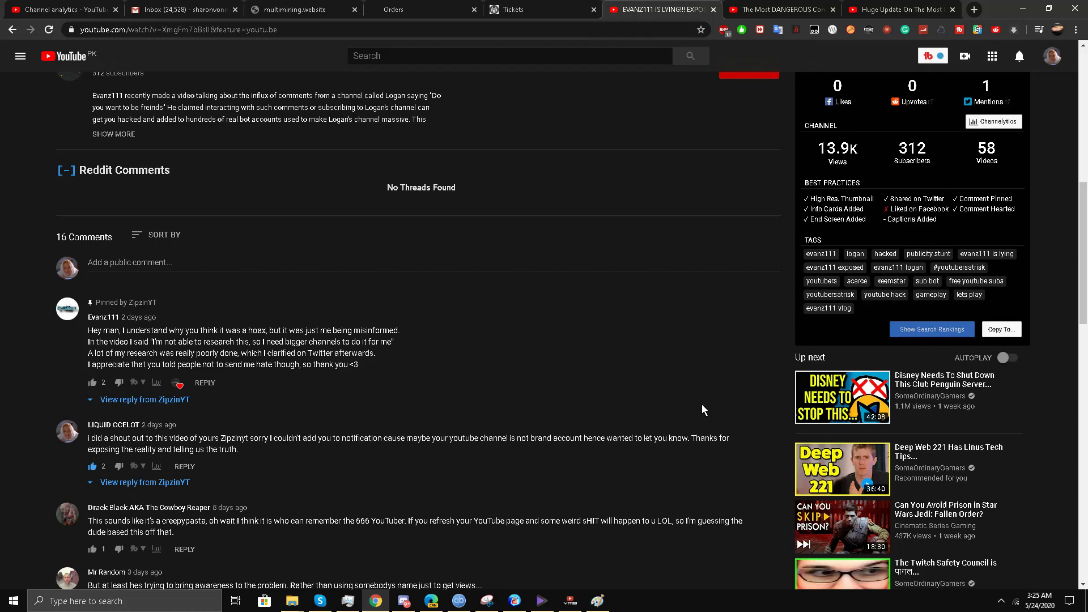
scroll(30, 280, "down", 2)
scroll(30, 281, "up", 1)
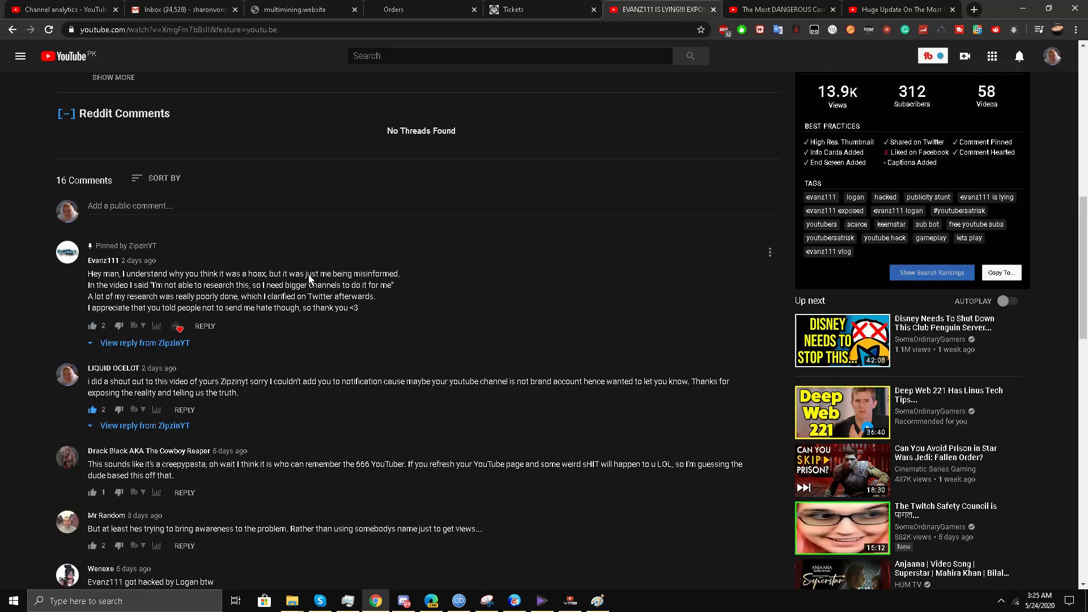
scroll(302, 289, "up", 1)
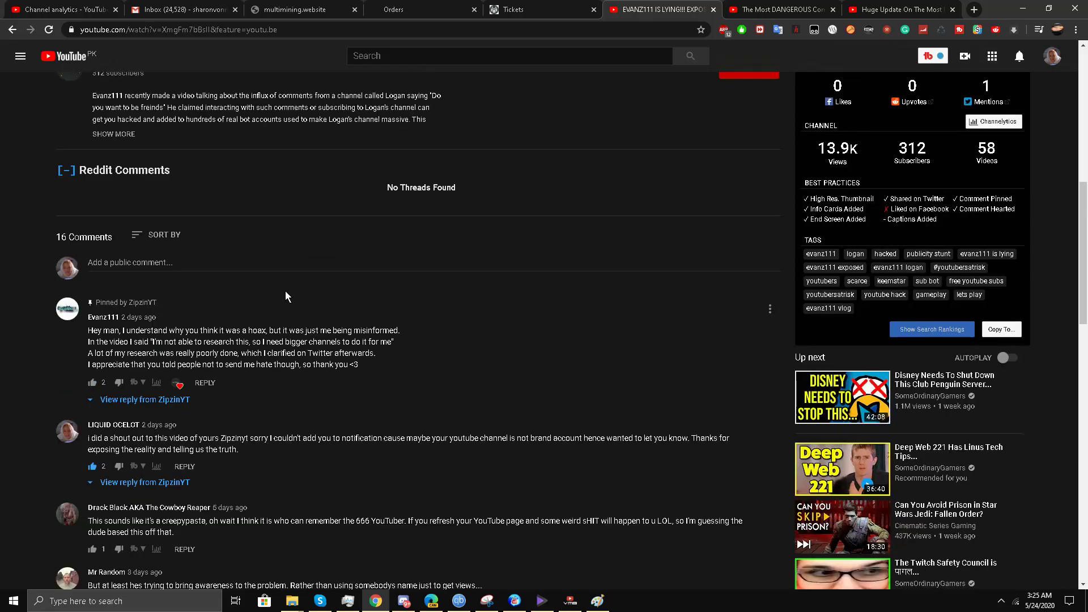
scroll(285, 291, "up", 2)
scroll(255, 315, "down", 2)
scroll(212, 343, "up", 2)
scroll(212, 343, "down", 2)
scroll(254, 178, "up", 1)
scroll(256, 191, "down", 1)
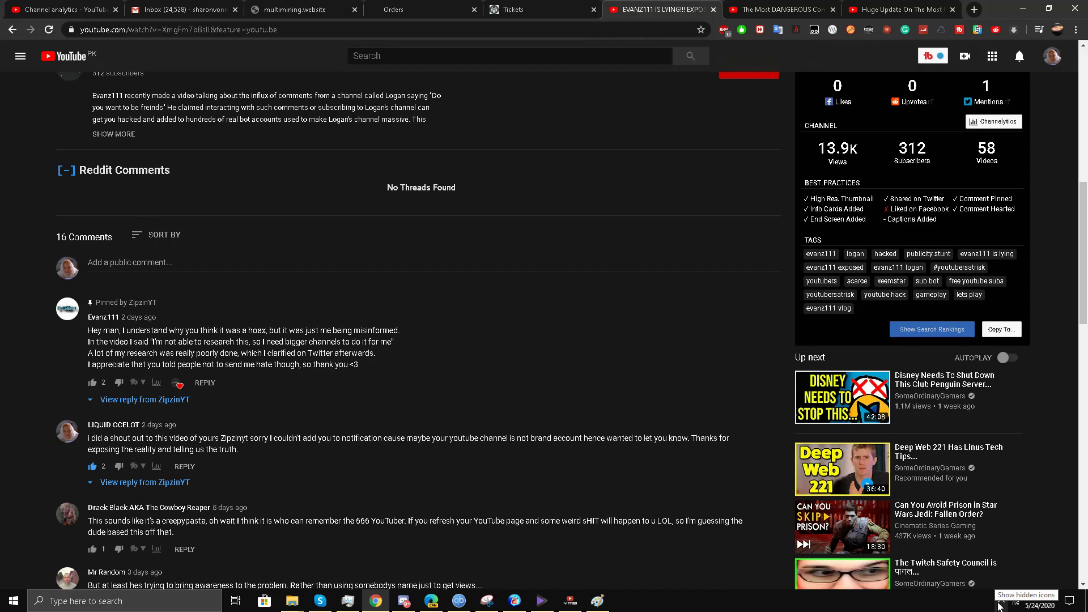
Bring up TheQuartering's 'Huge Update On The Most Dangerous Comment' video page in Chrome.
left_click(1001, 601)
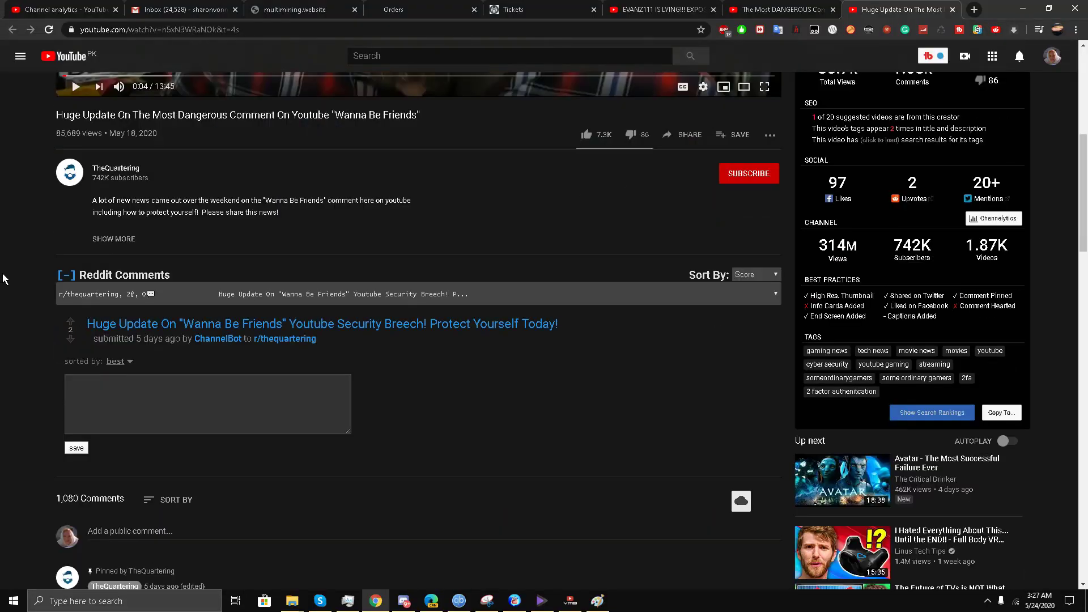
scroll(2, 283, "up", 1)
scroll(2, 283, "up", 1)
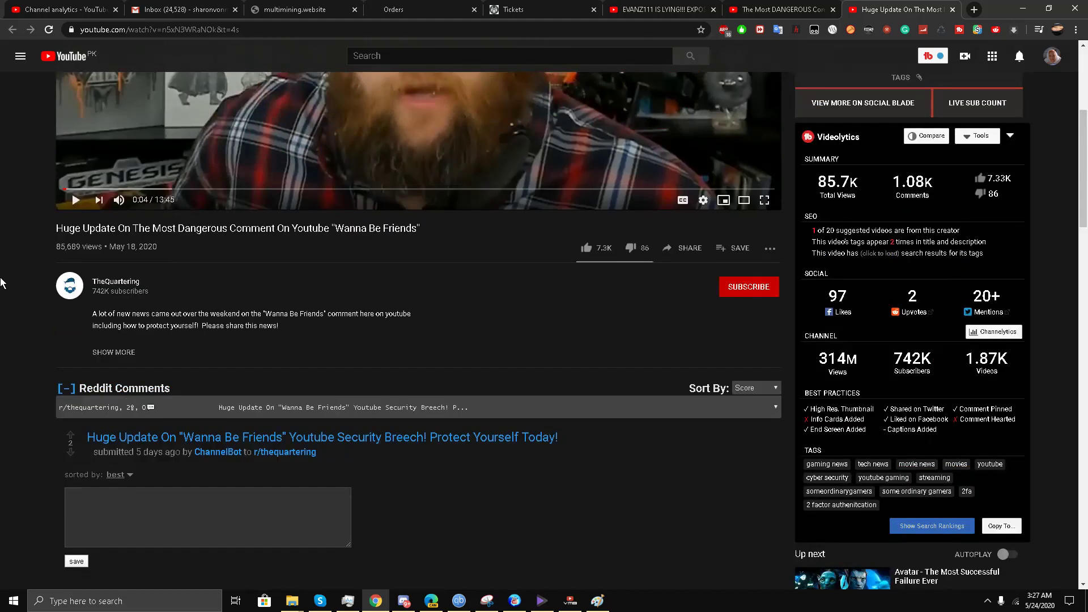
scroll(1, 284, "down", 1)
scroll(2, 283, "up", 1)
scroll(2, 283, "up", 2)
scroll(2, 283, "down", 3)
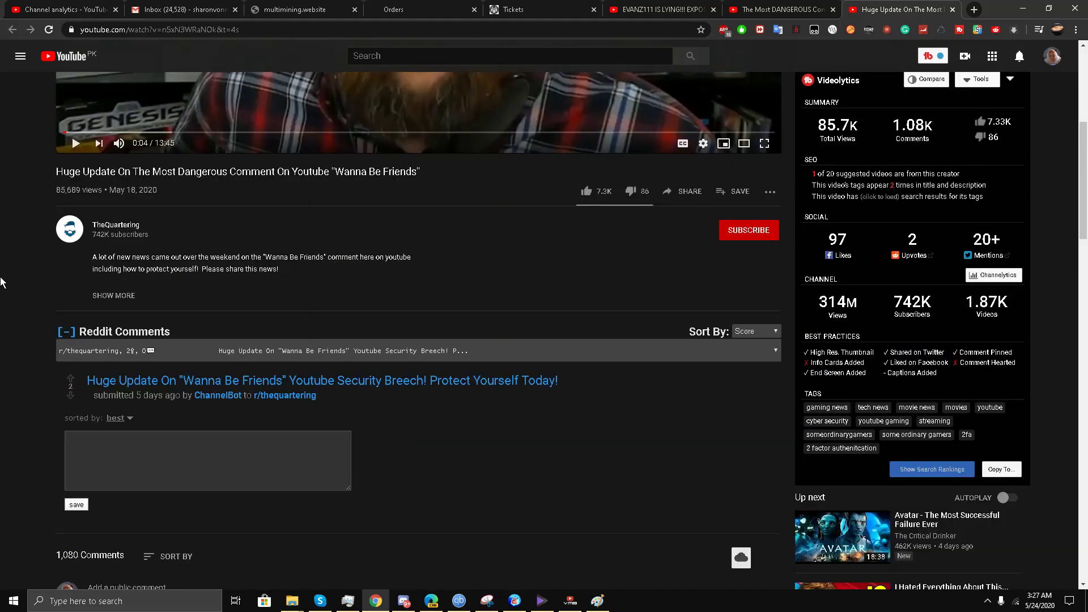
scroll(2, 283, "up", 2)
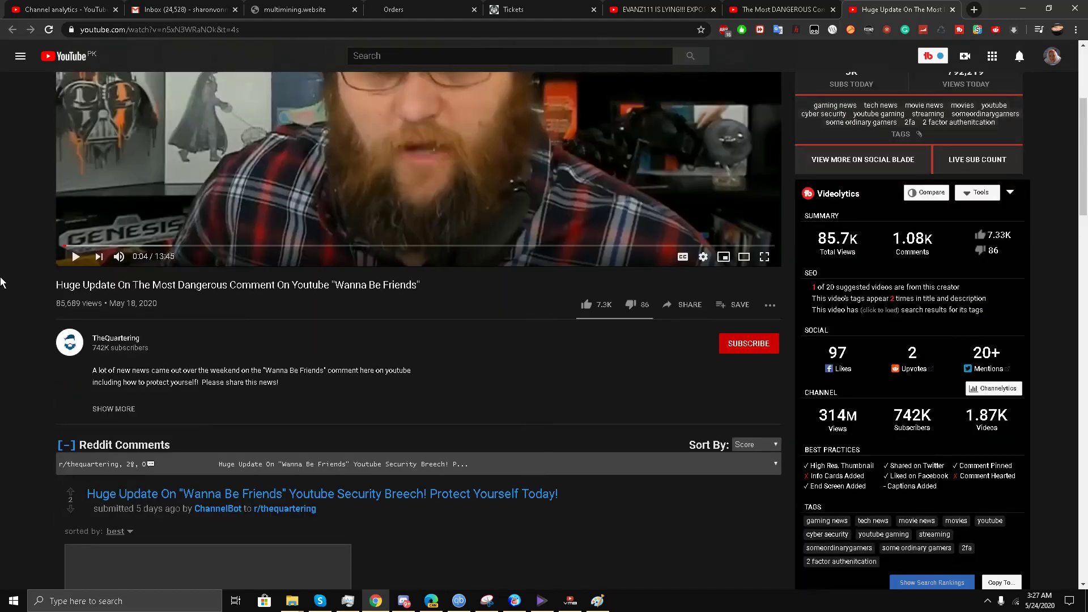
scroll(17, 311, "down", 1)
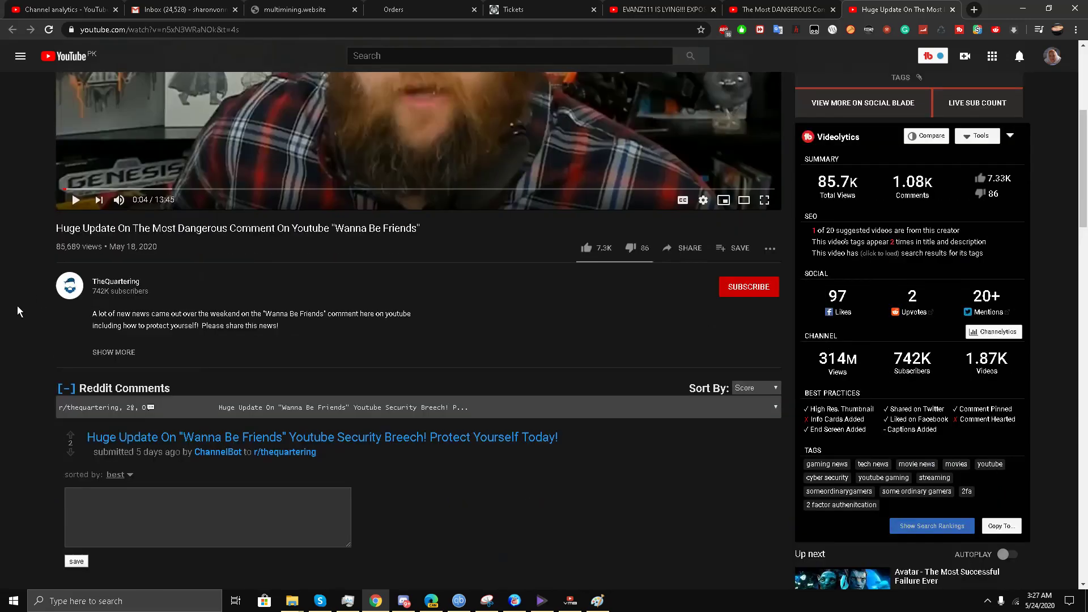
scroll(17, 310, "up", 1)
scroll(18, 311, "down", 2)
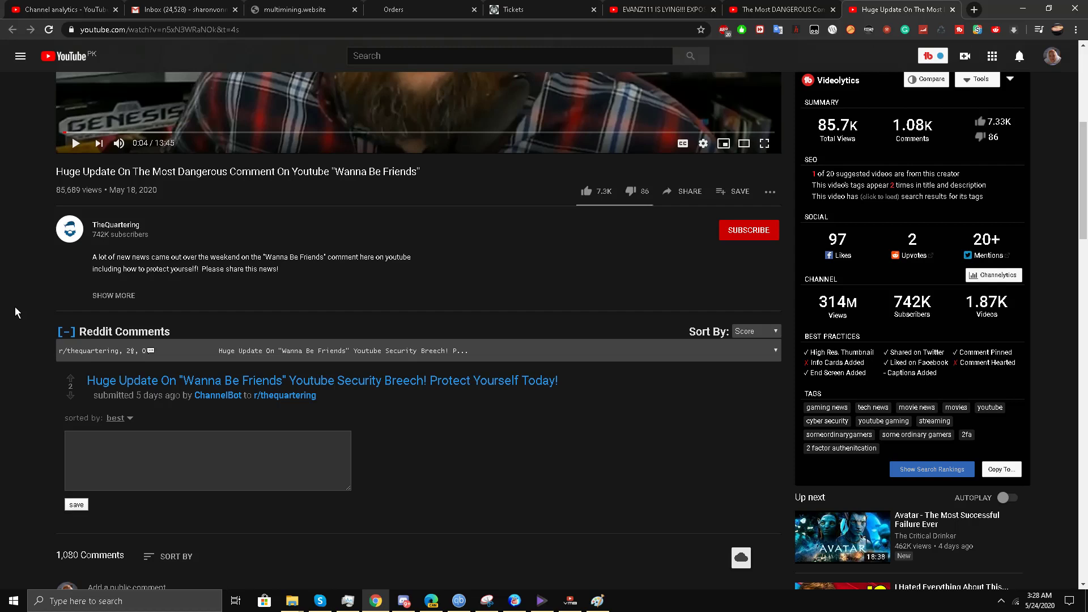
scroll(348, 295, "down", 3)
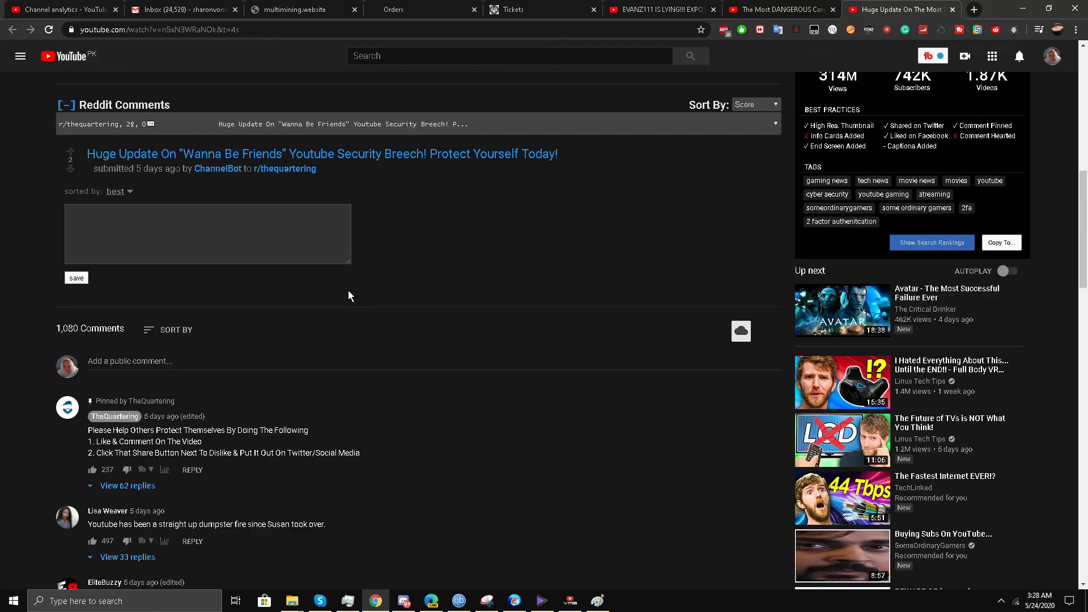
scroll(348, 295, "up", 2)
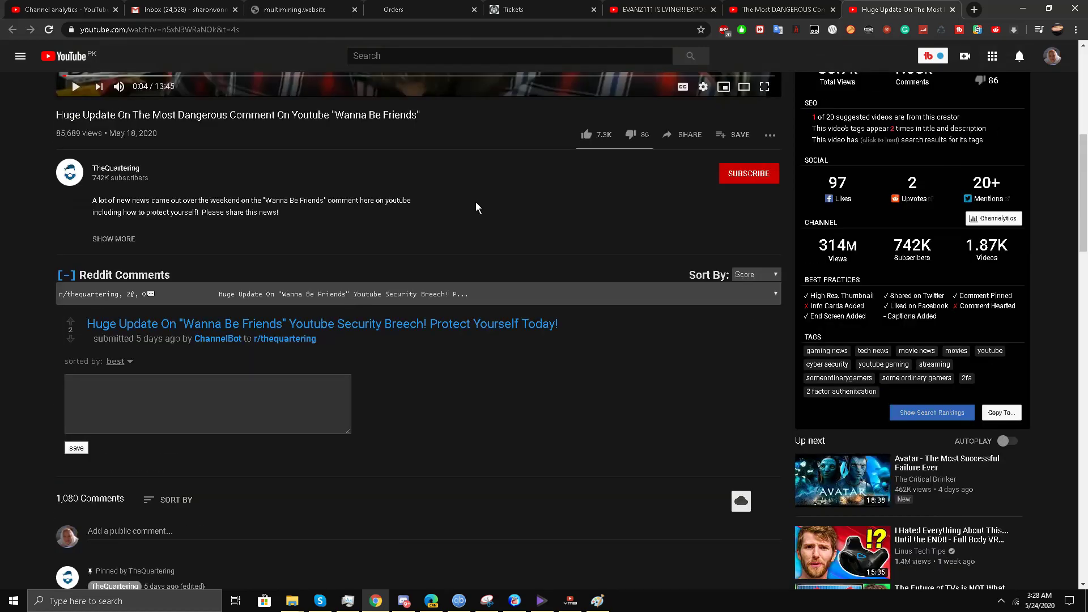